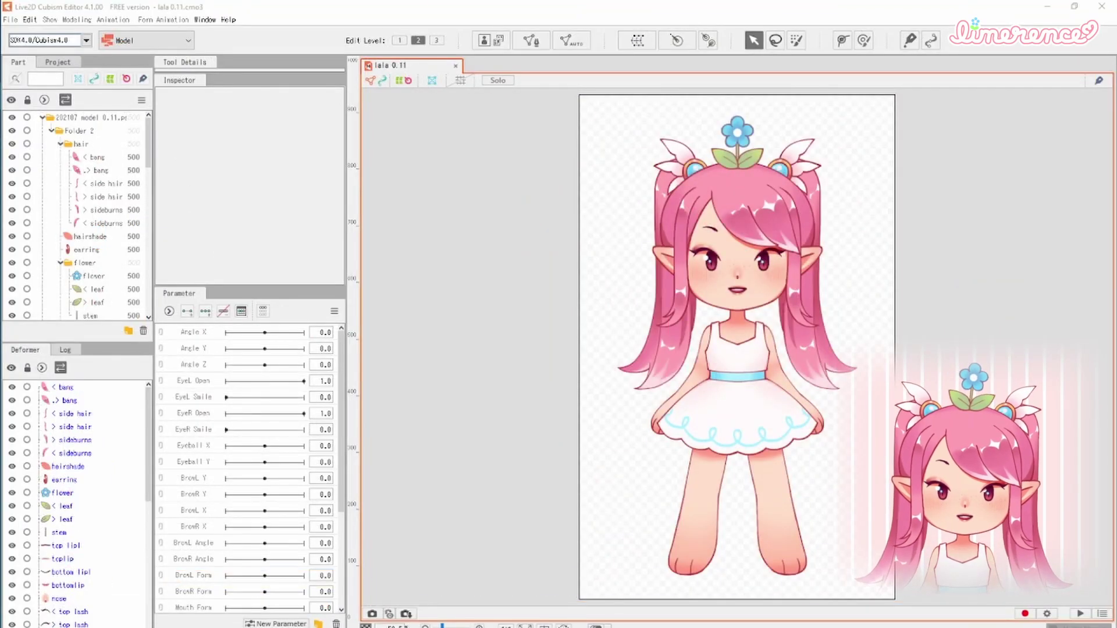
Select all art meshes and auto-generate meshes for them with the Standard preset.
click(502, 124)
key(ctrl+a)
click(30, 19)
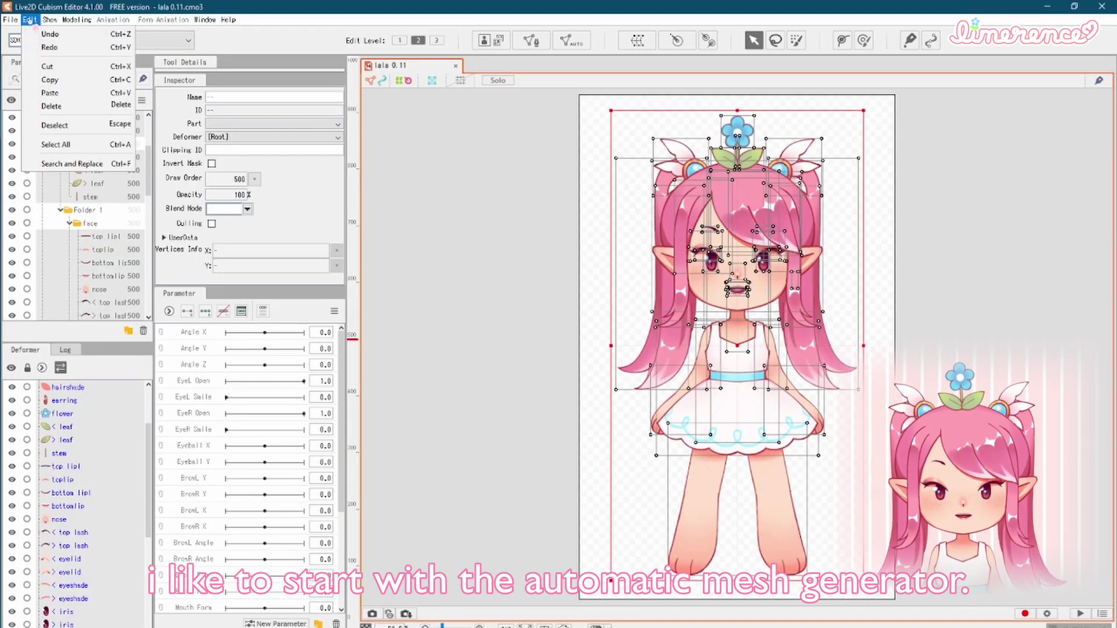
click(571, 40)
click(606, 275)
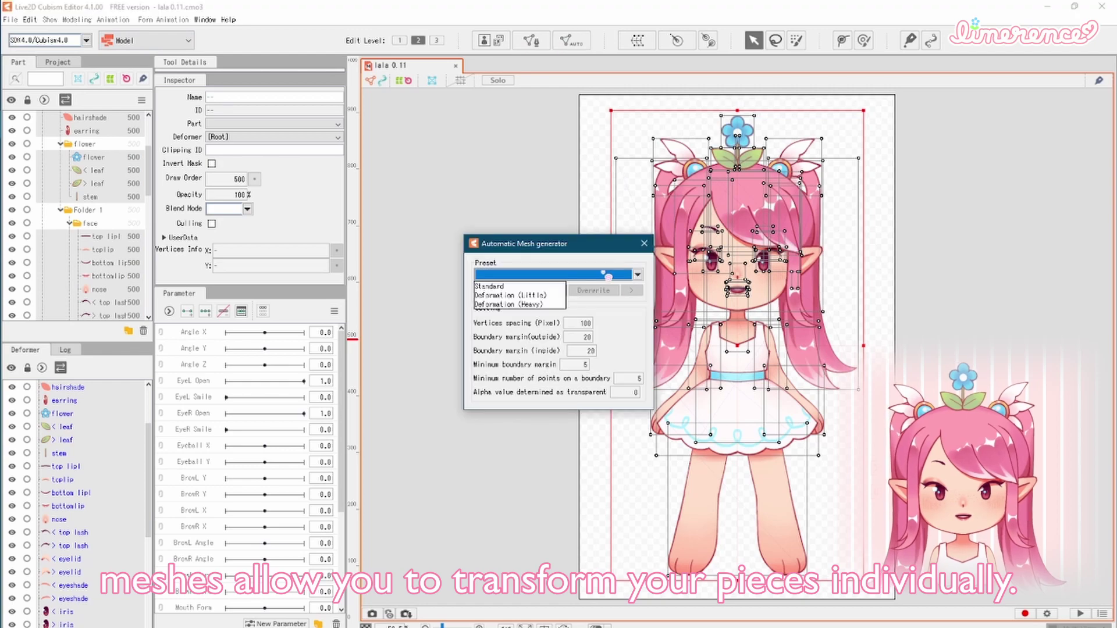
click(538, 291)
click(644, 253)
Select the < top lash art mesh in the parts list.
scroll(715, 264, up, 5)
scroll(399, 374, up, 3)
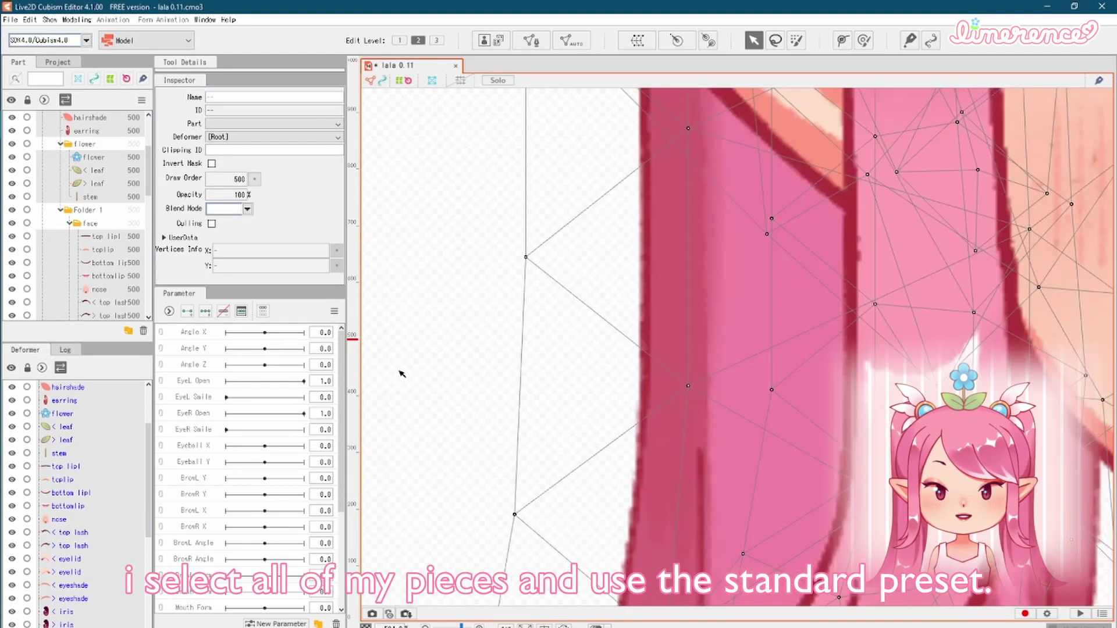
scroll(461, 364, down, 6)
scroll(676, 390, up, 6)
scroll(675, 389, up, 2)
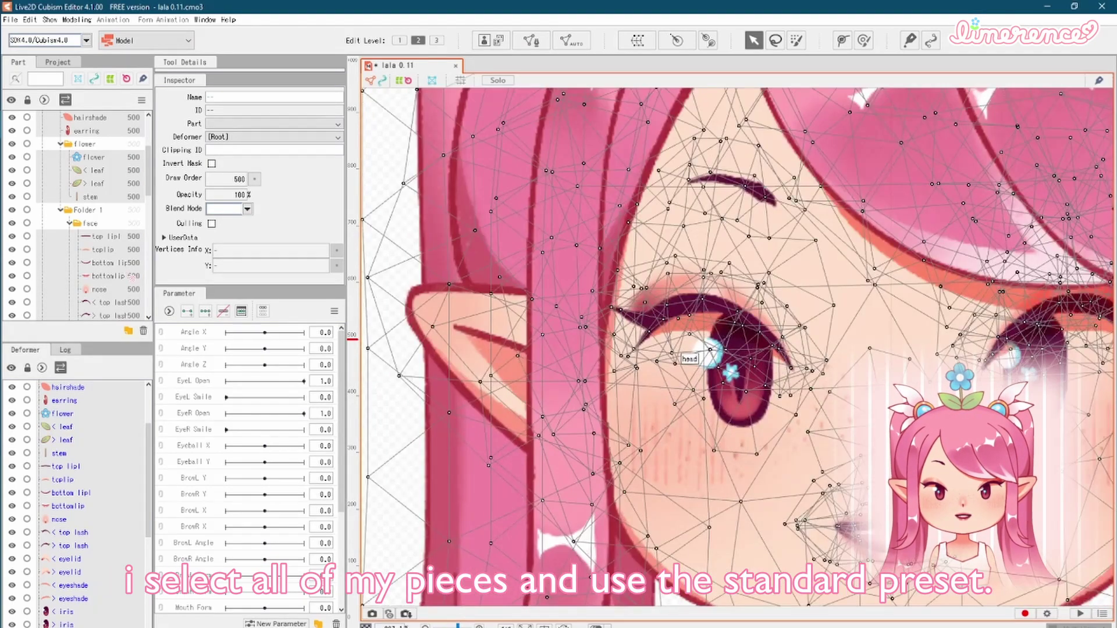
scroll(93, 215, down, 5)
click(99, 167)
click(110, 181)
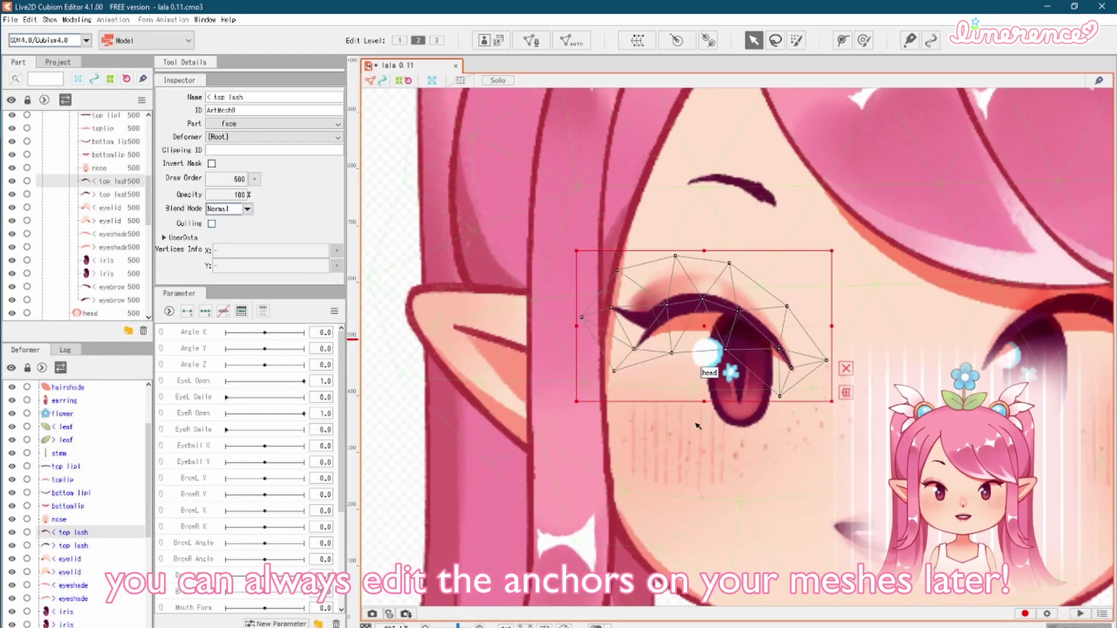
Choose the EyeR Open parameter for the < top lash keyforms.
scroll(739, 349, down, 2)
scroll(738, 349, down, 3)
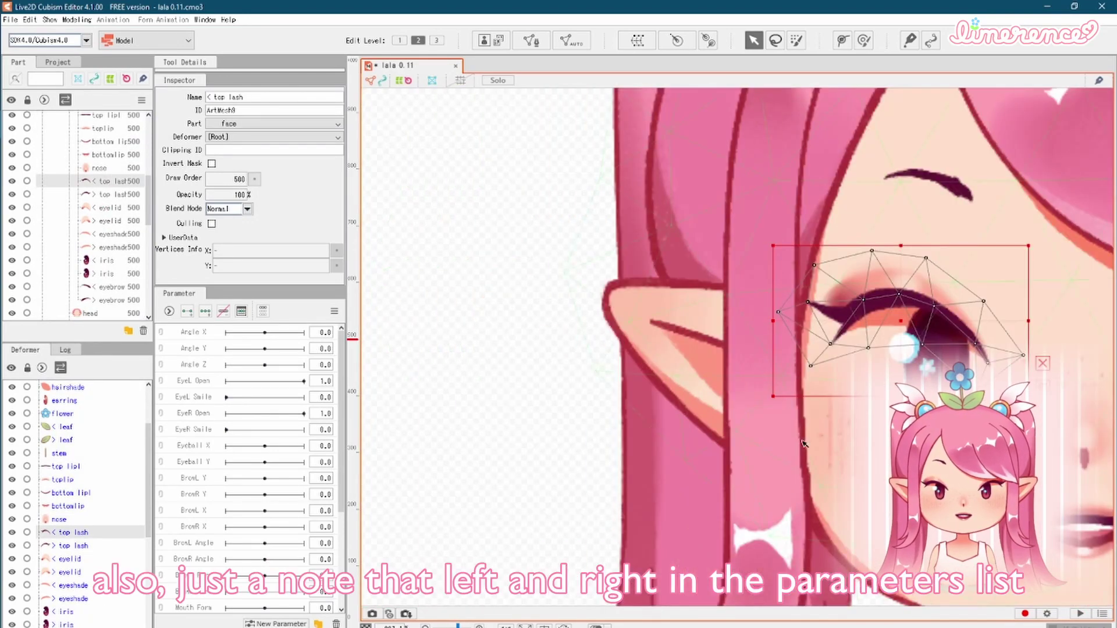
scroll(669, 378, up, 4)
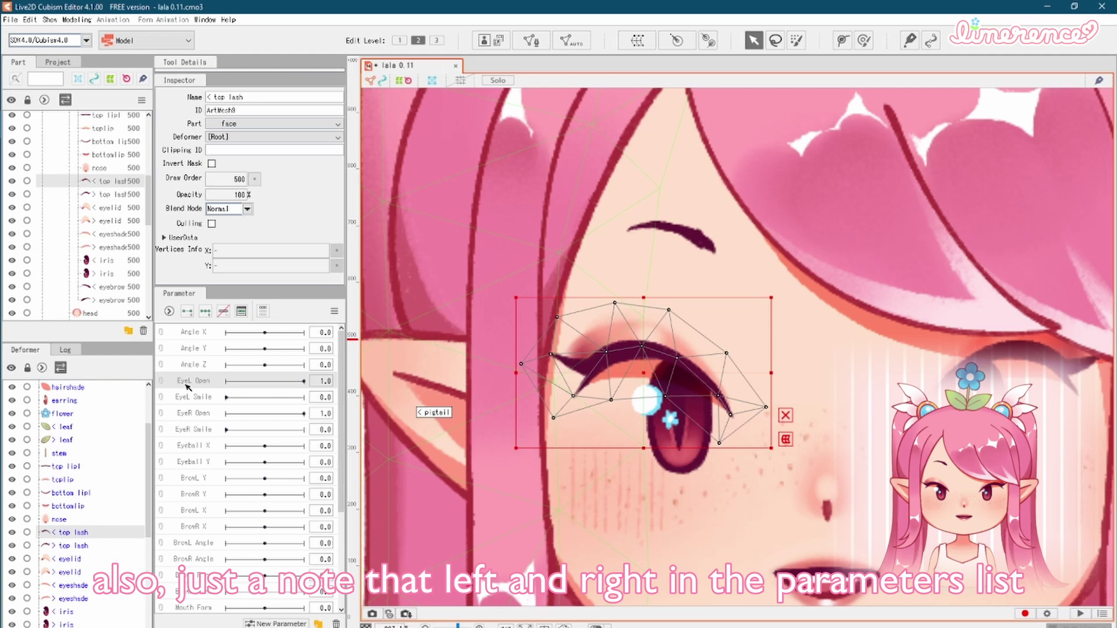
click(215, 414)
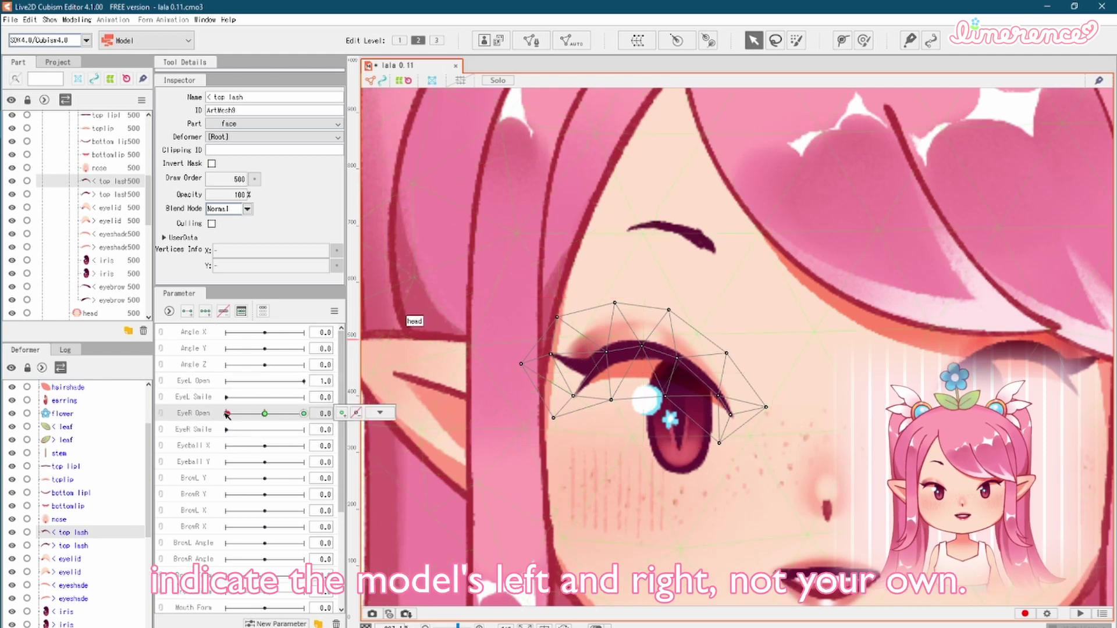
click(188, 427)
click(192, 413)
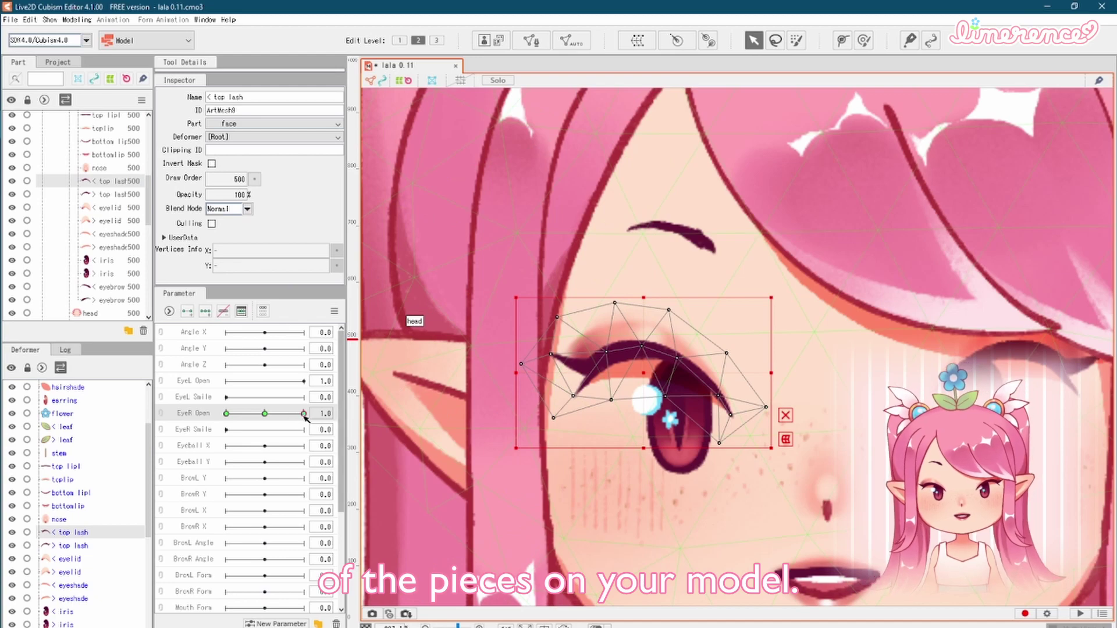
At EyeR Open 0.0, regenerate the < top lash mesh with the Deformation (Heavy) preset.
drag(303, 414, 226, 413)
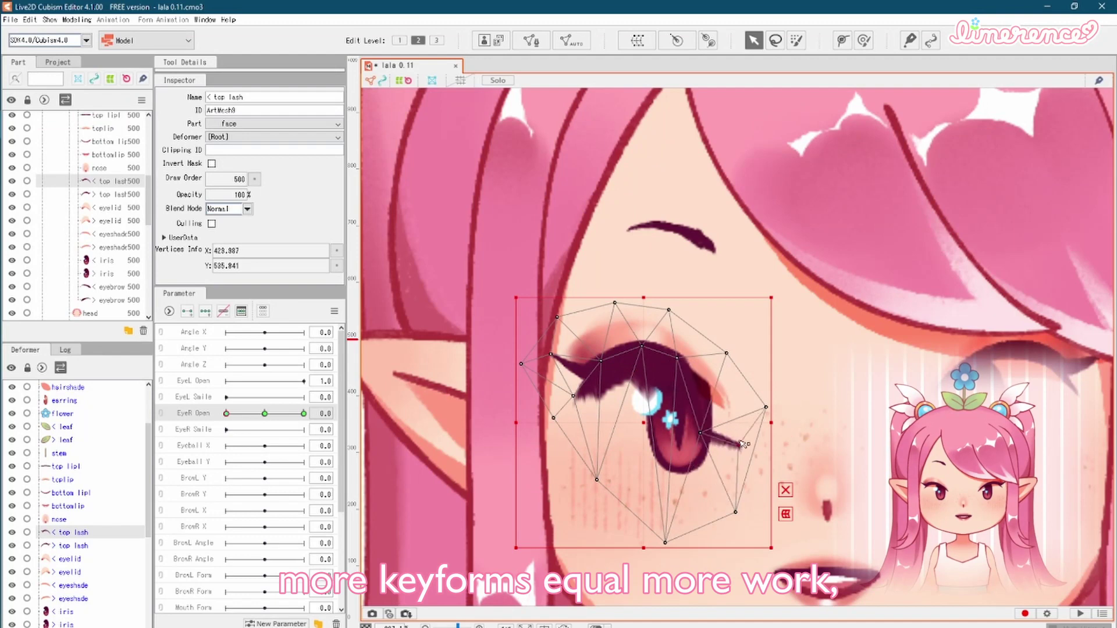
mouse_move(605, 372)
mouse_down()
mouse_move(617, 450)
mouse_move(591, 448)
mouse_move(663, 480)
mouse_move(748, 391)
mouse_move(617, 407)
mouse_move(581, 395)
mouse_move(608, 389)
mouse_up()
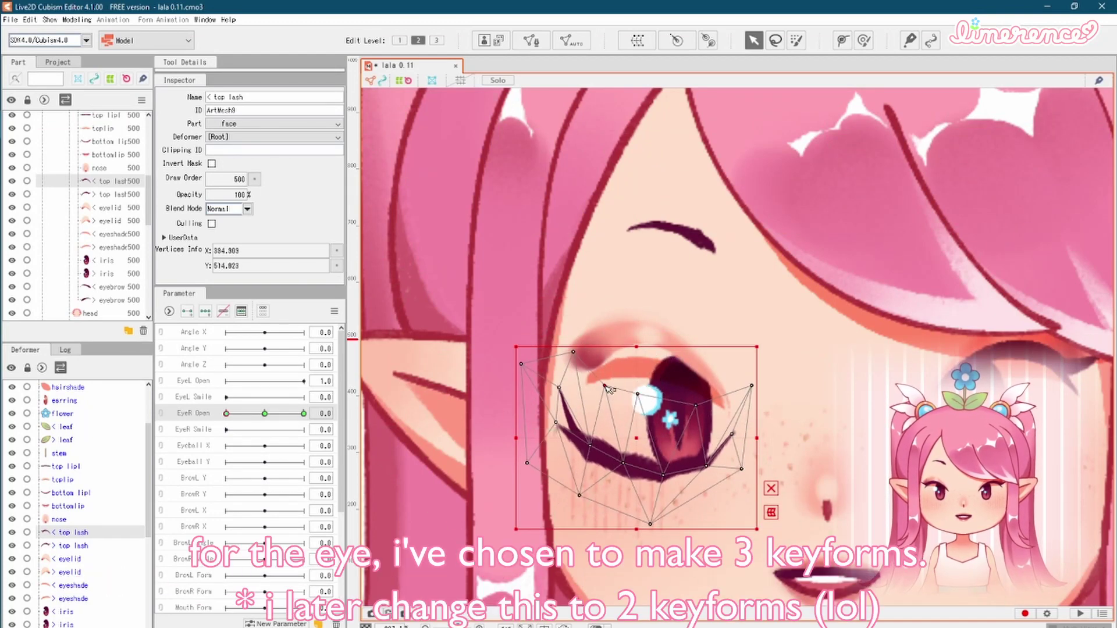
double_click(608, 389)
click(574, 40)
click(553, 274)
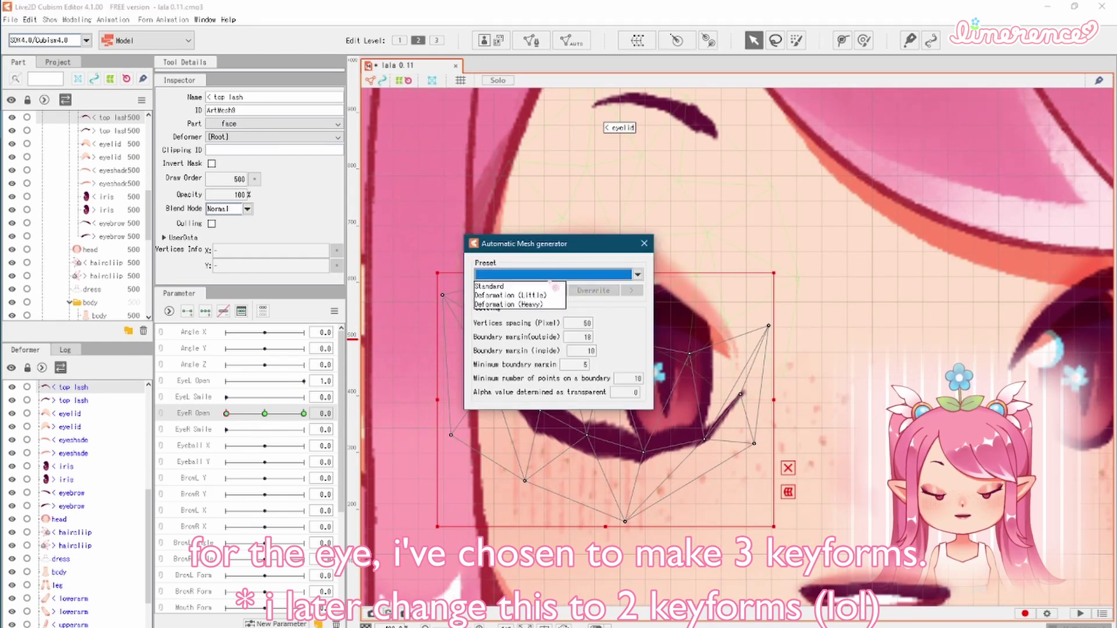
click(545, 305)
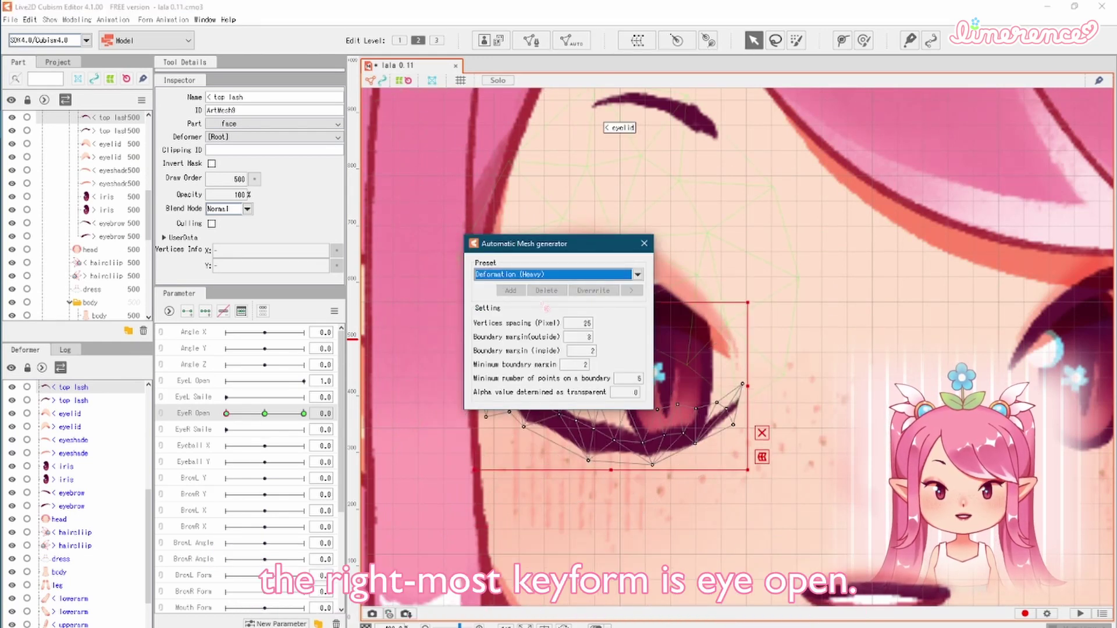
click(644, 243)
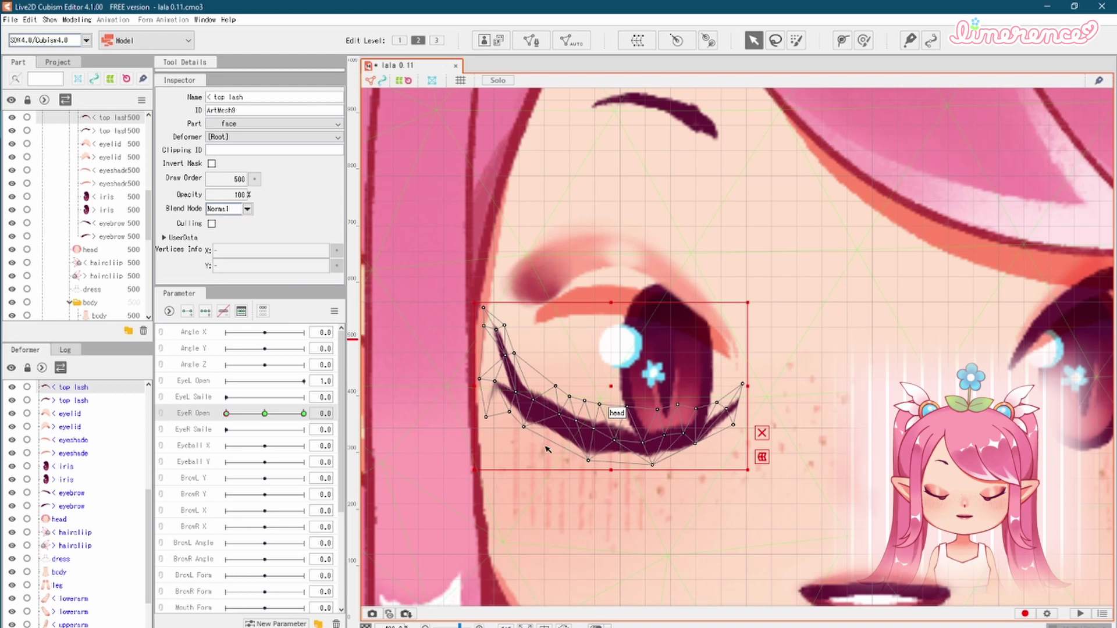
Drag the lash vertices down and outward into a closed-eye curve.
drag(564, 417, 554, 423)
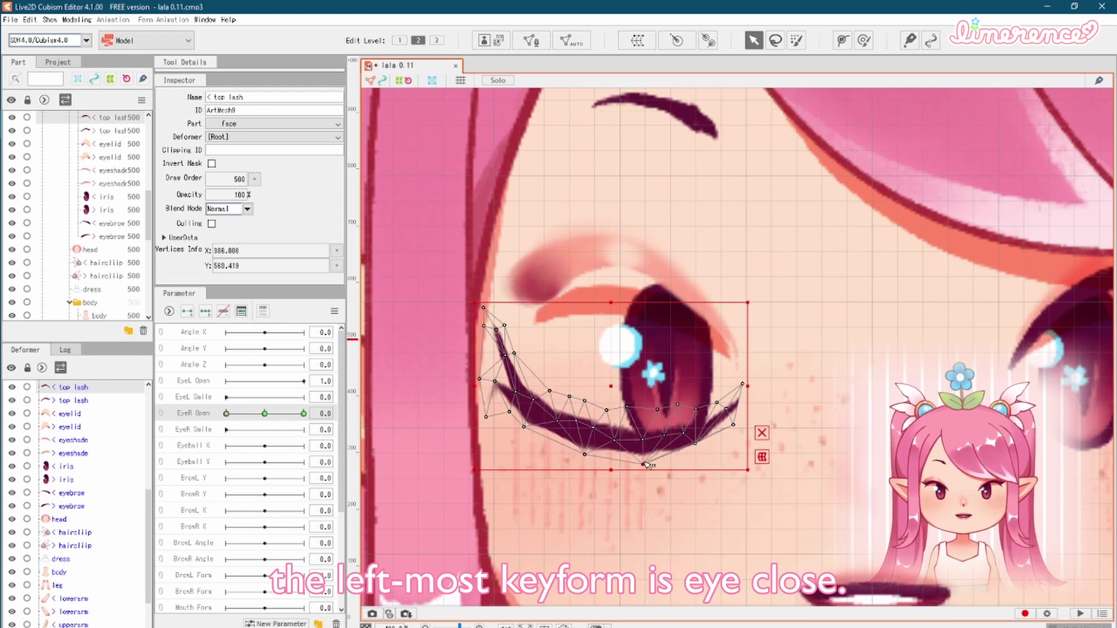
drag(647, 462, 633, 464)
drag(479, 378, 464, 374)
drag(589, 460, 586, 457)
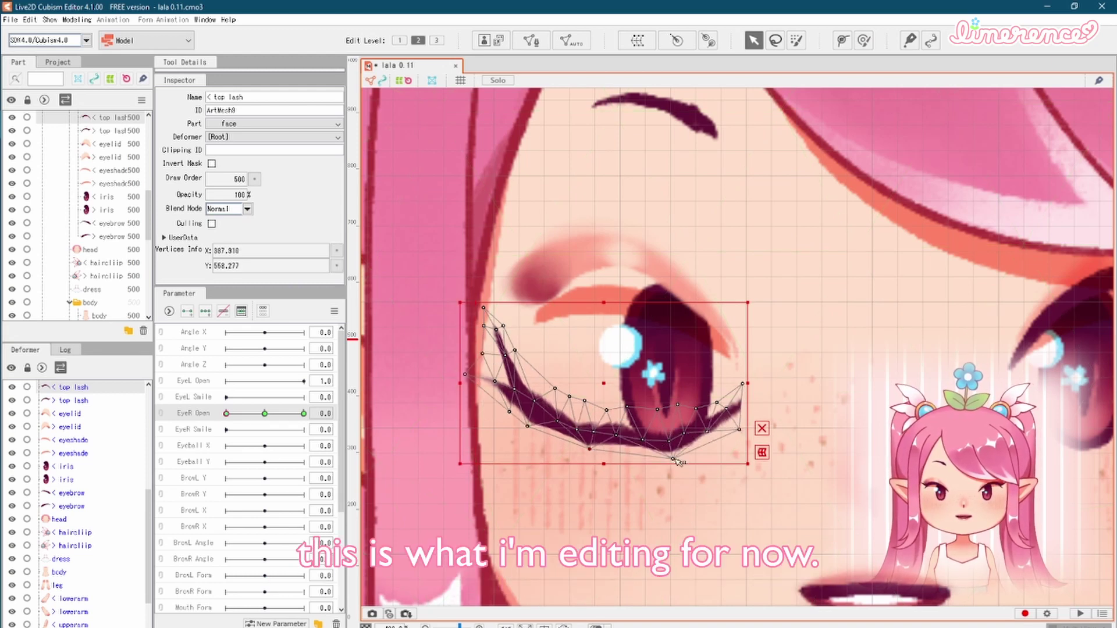
Refine the < top lash vertices at EyeR Open 0.0 into a downward closed-eye curve.
right_click(708, 448)
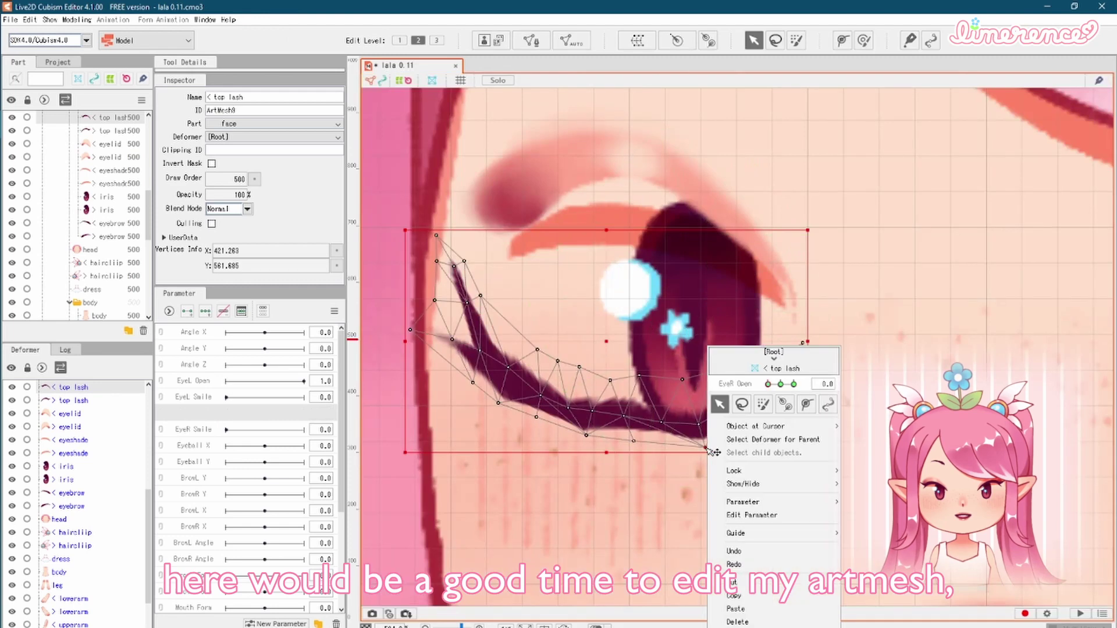
key(Escape)
double_click(701, 446)
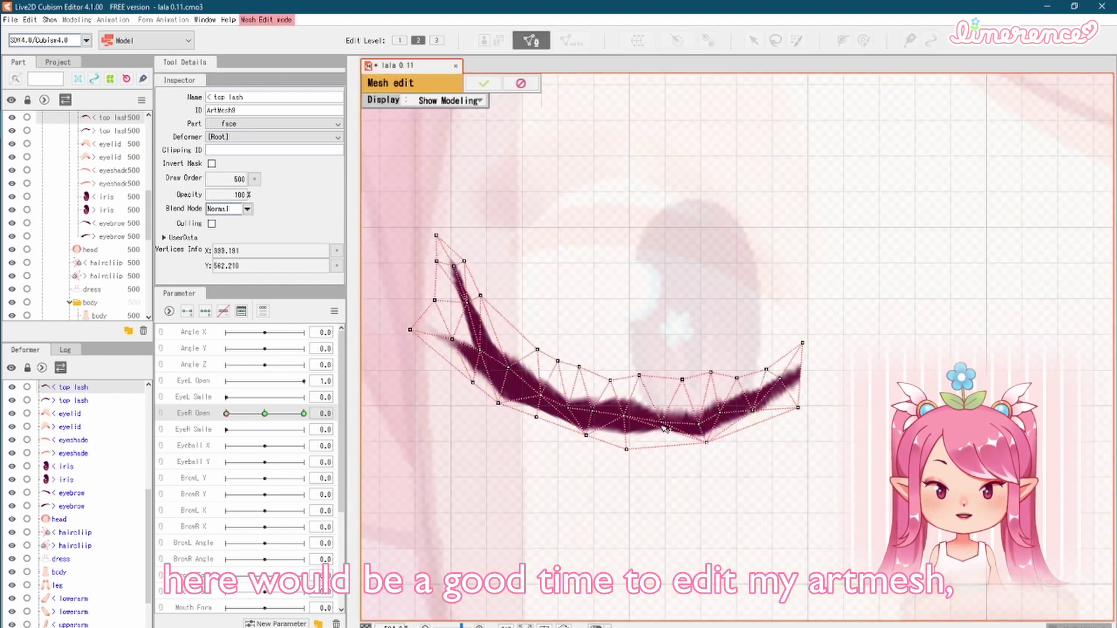
key(Return)
double_click(693, 460)
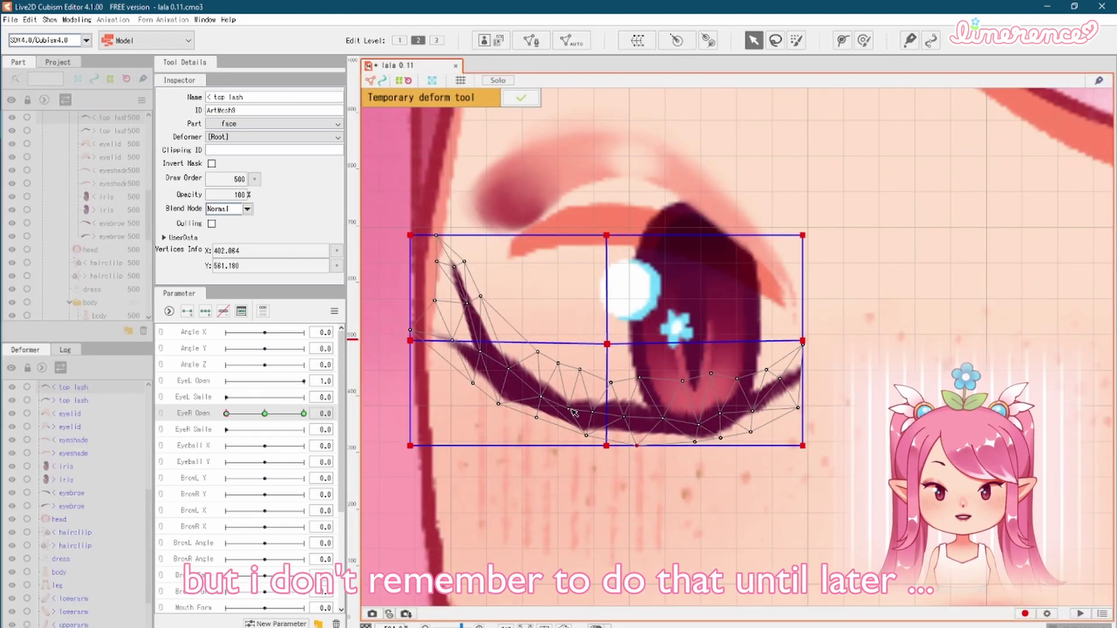
key(Return)
click(499, 399)
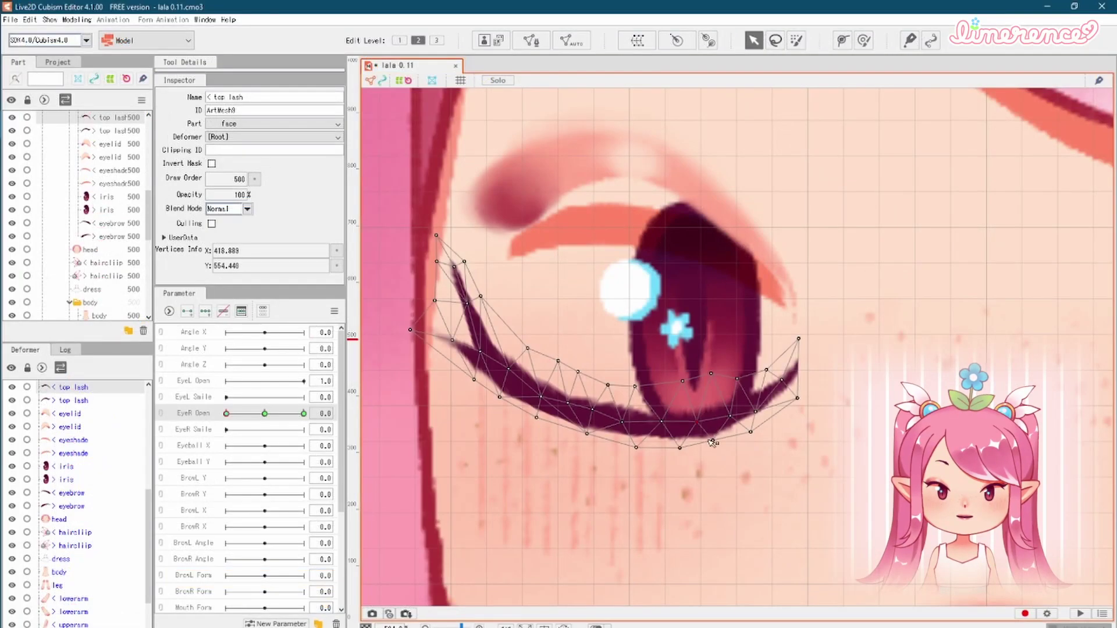
click(667, 437)
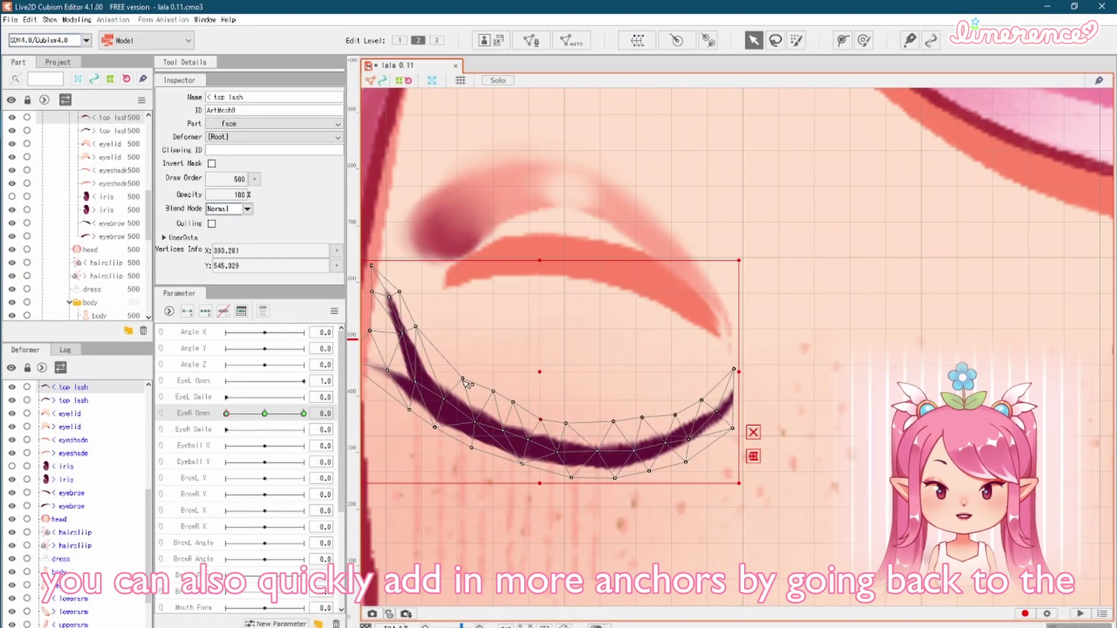
scroll(667, 437, down, 2)
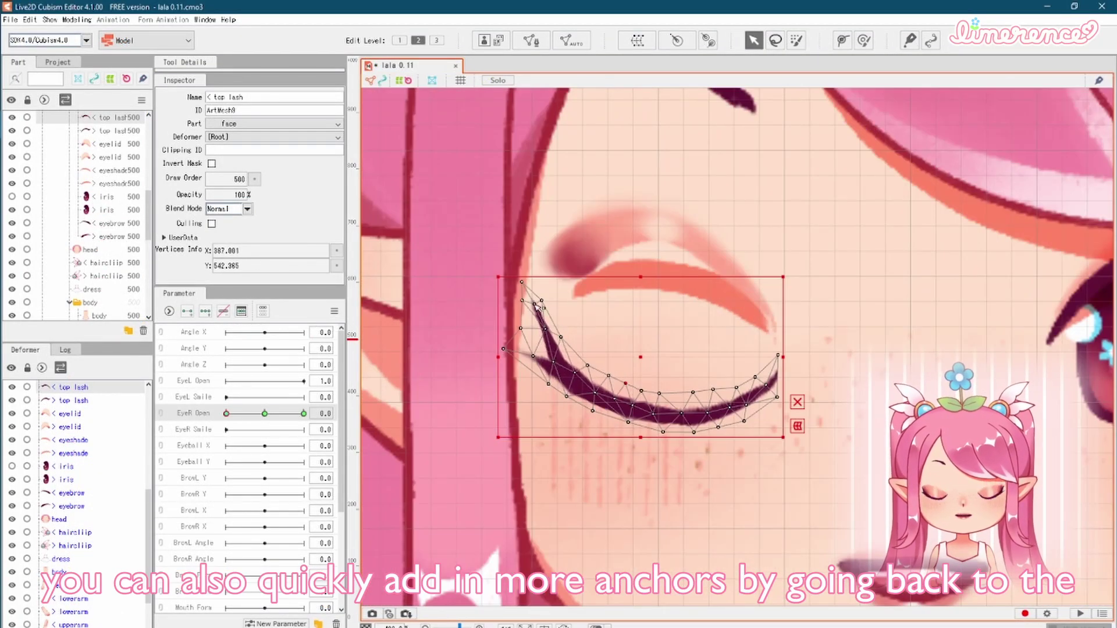
click(548, 377)
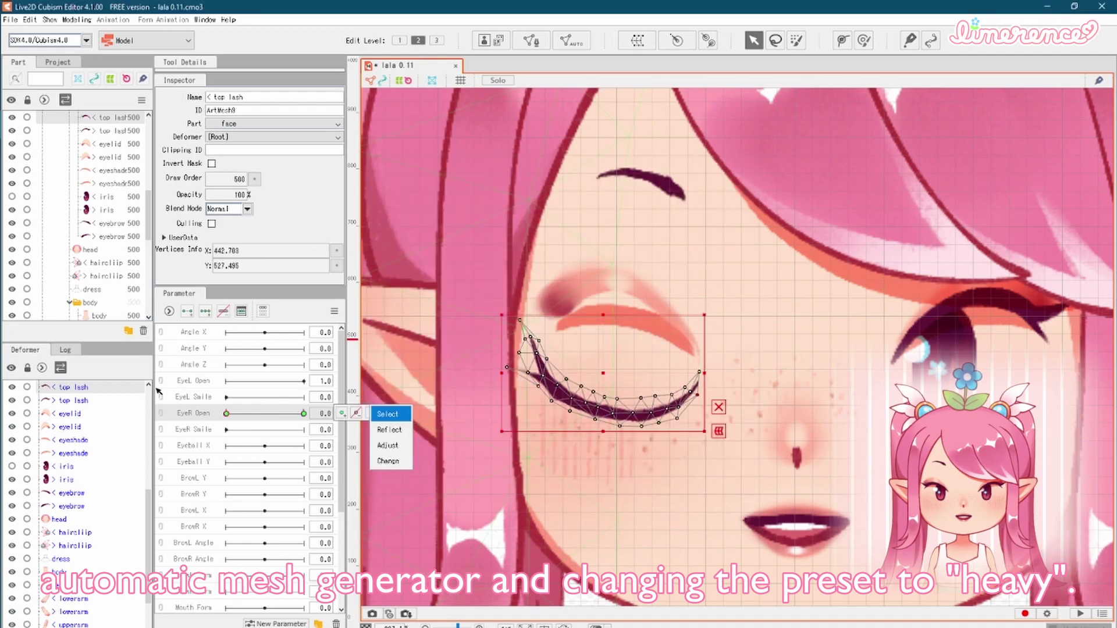
scroll(580, 385, up, 2)
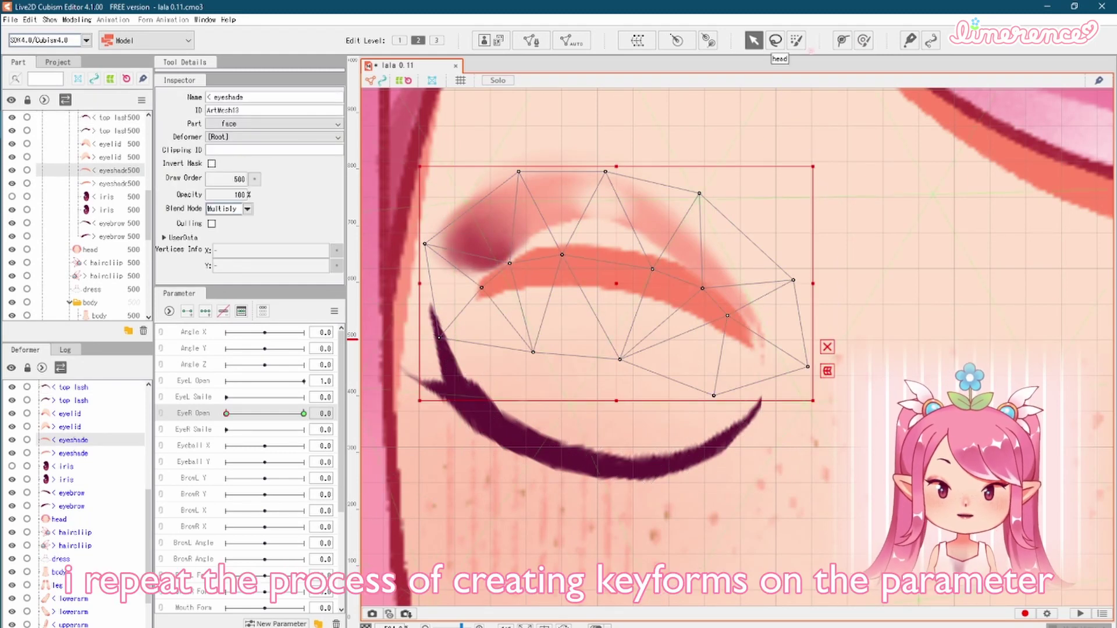
Bend the eyeshade down to follow the closed lash.
drag(482, 287, 449, 367)
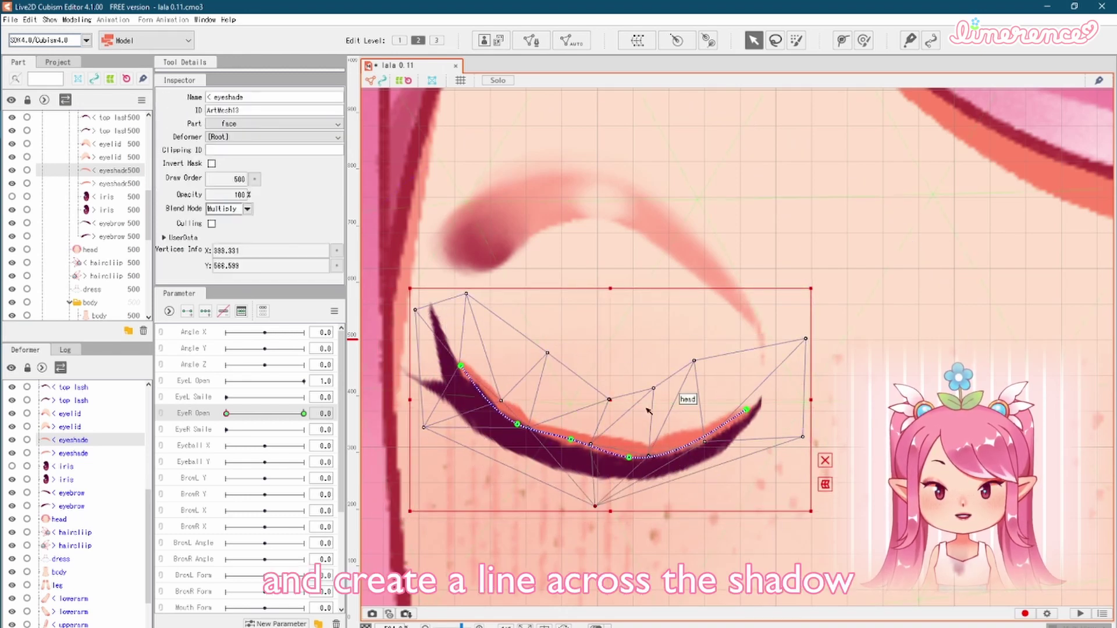
scroll(607, 397, up, 5)
scroll(606, 397, down, 5)
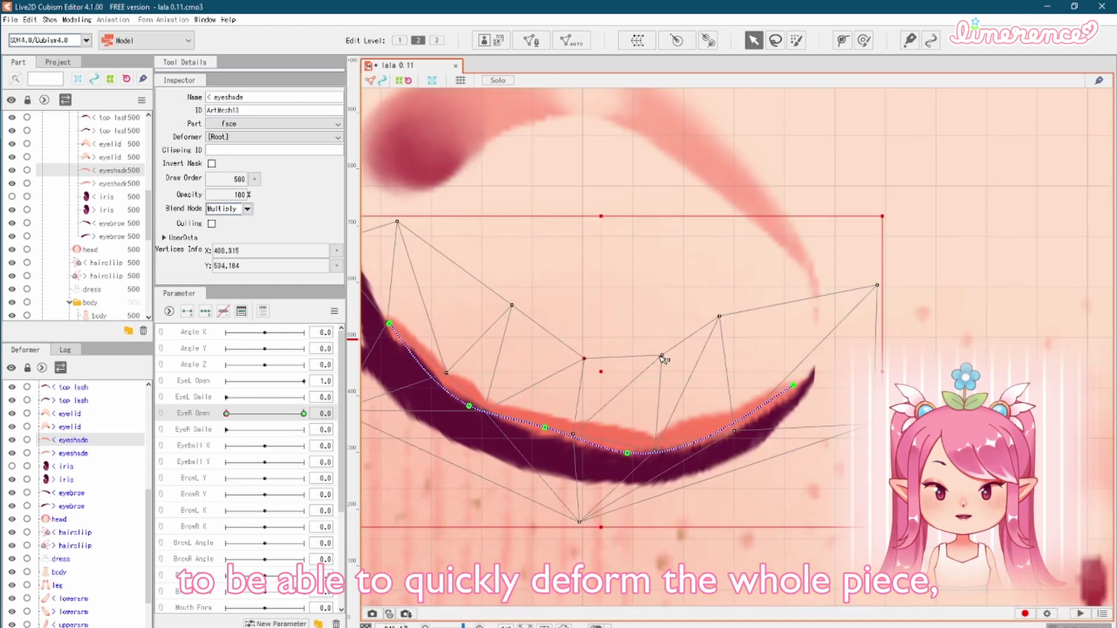
click(532, 389)
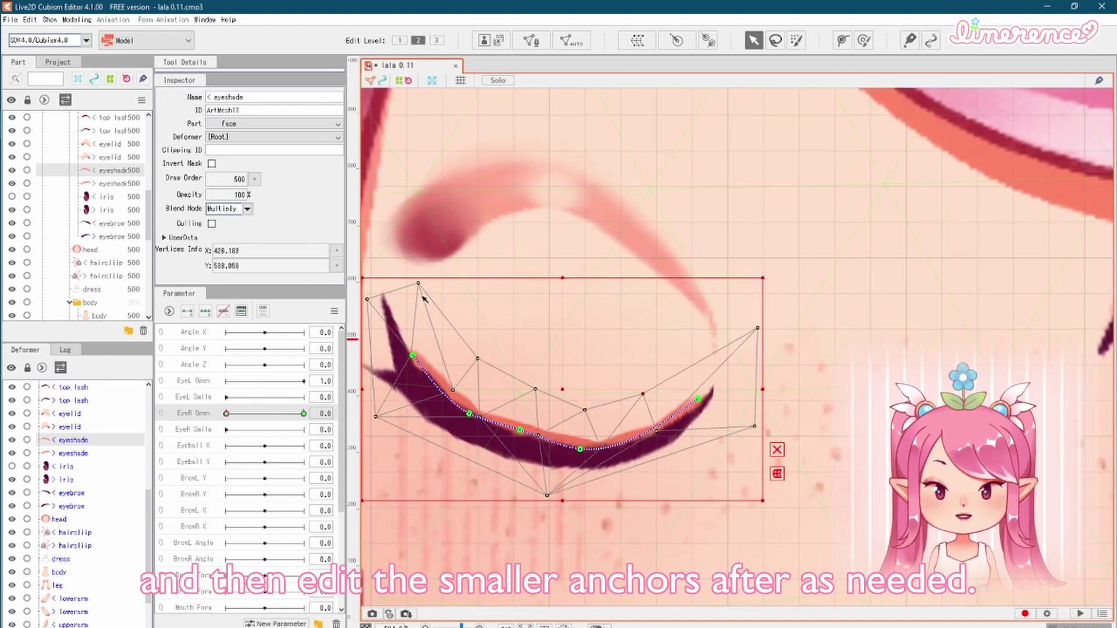
scroll(423, 299, down, 3)
Select the eyelid mesh and edit it on its own.
click(380, 484)
scroll(360, 413, up, 3)
scroll(727, 387, up, 2)
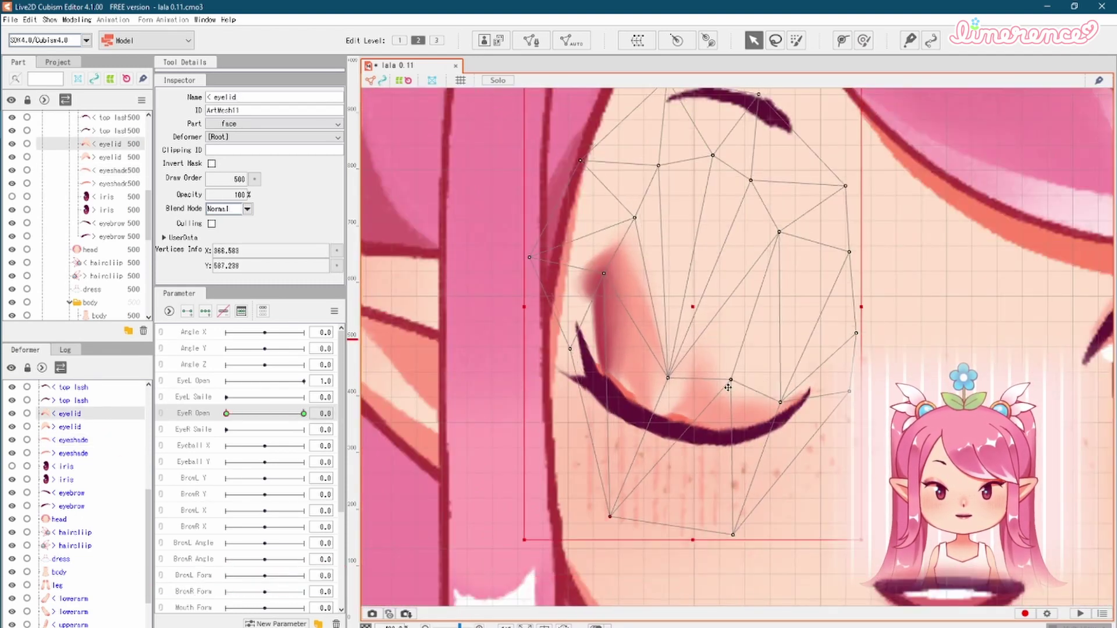
scroll(728, 387, down, 3)
double_click(870, 364)
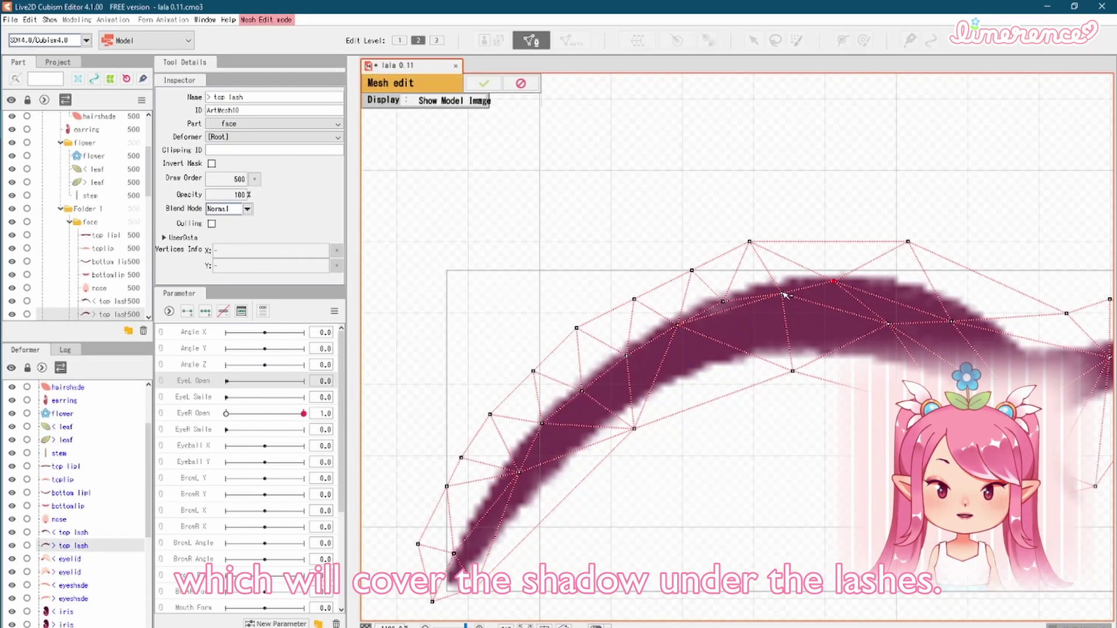
Delete a stray point from the other top lash mesh.
click(583, 497)
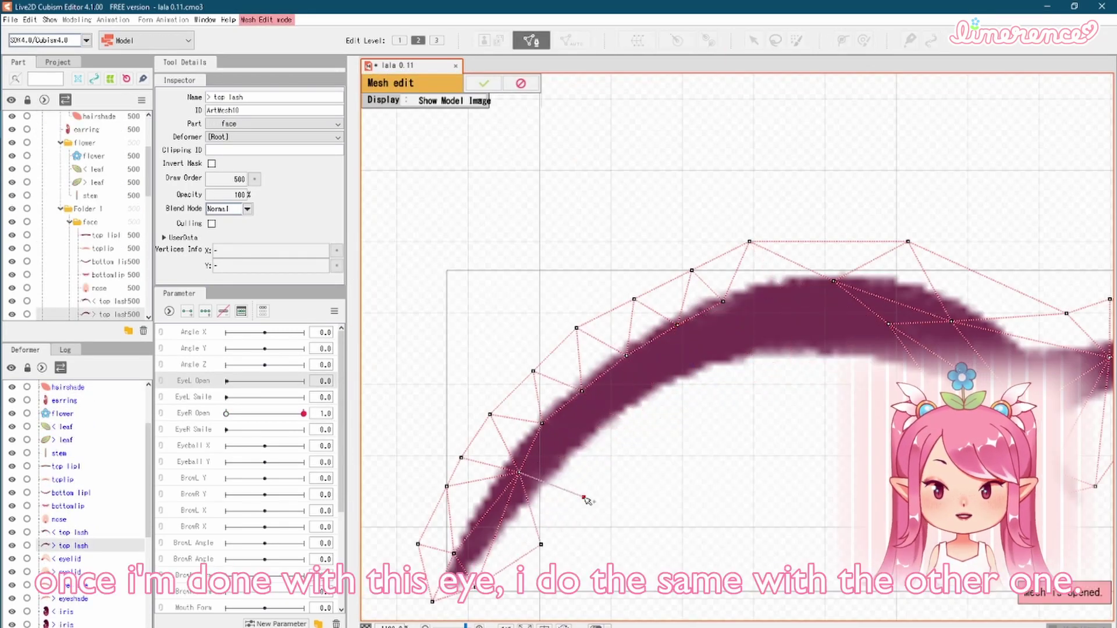
key(Delete)
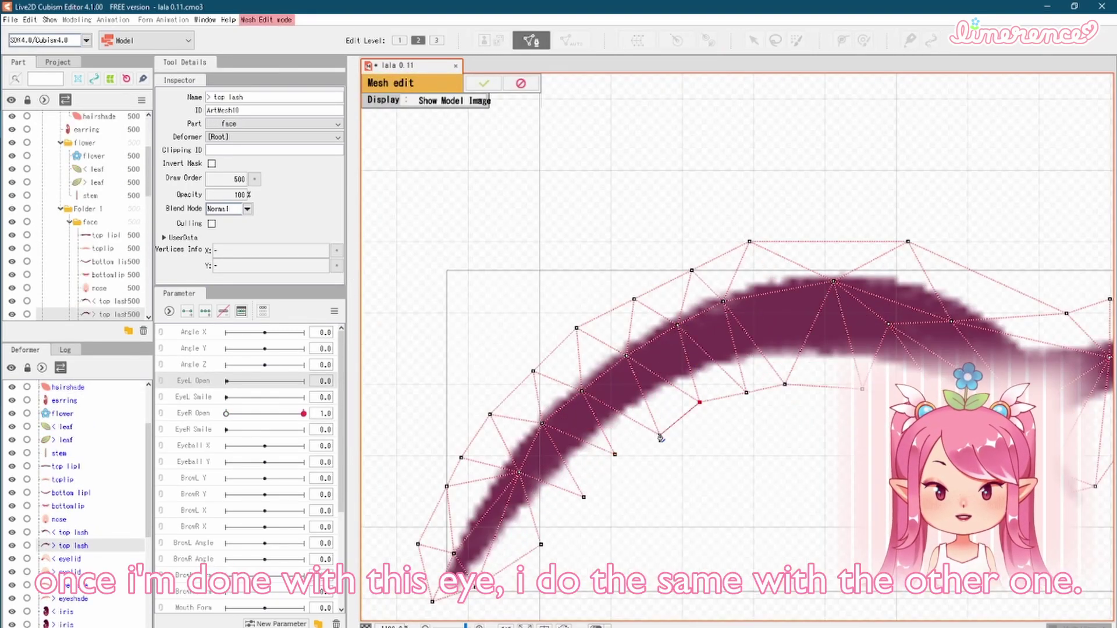
scroll(661, 437, down, 3)
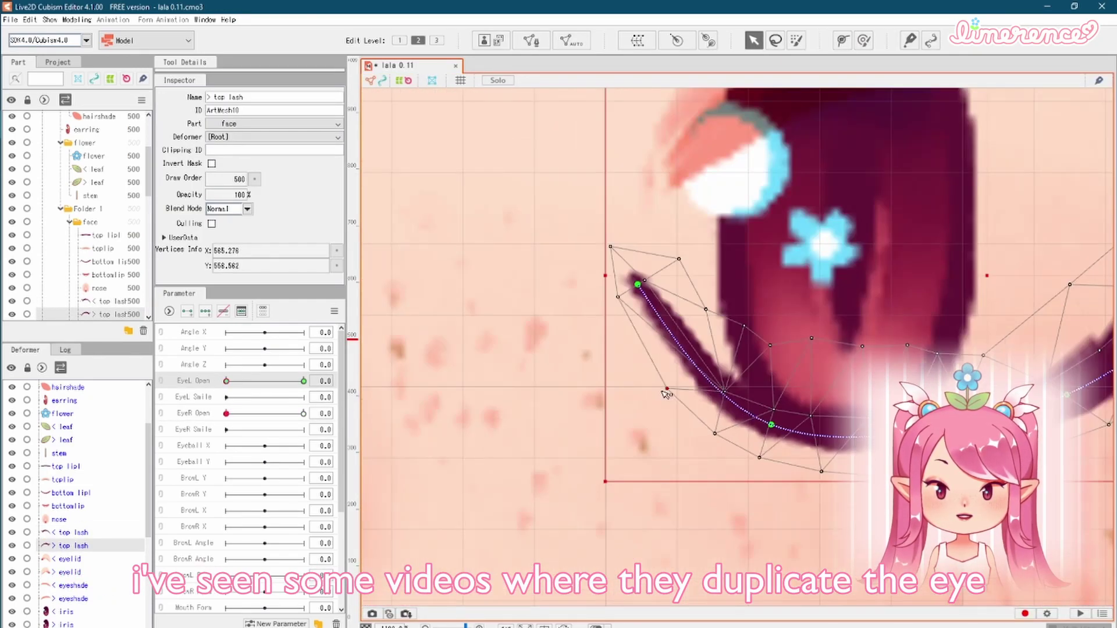
scroll(850, 451, up, 2)
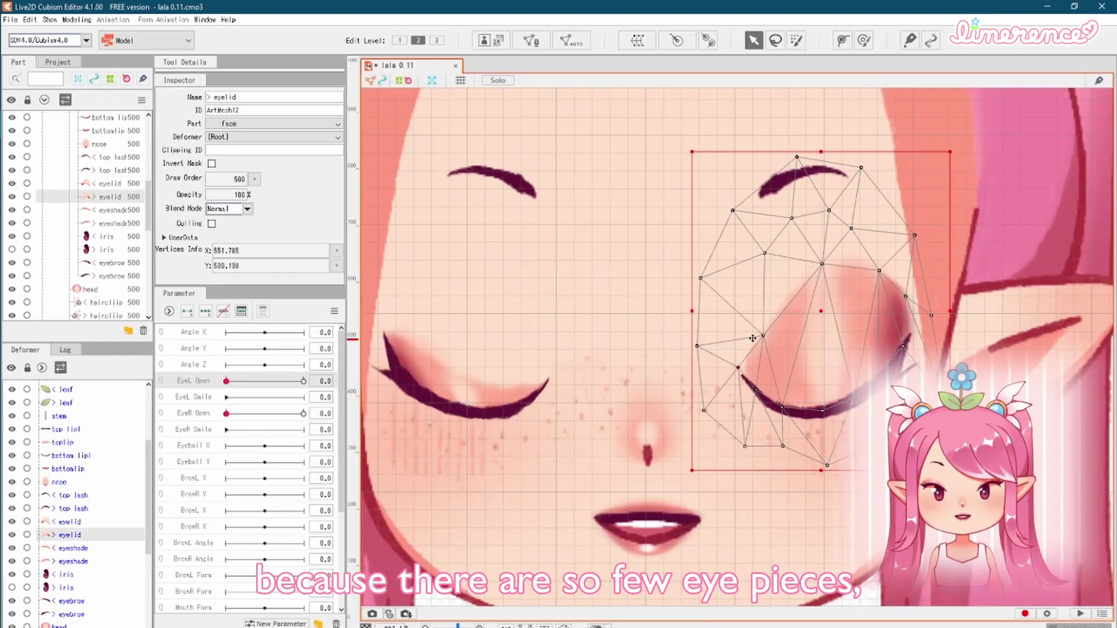
Bring up the keyform options for the BrowL X parameter.
scroll(752, 338, up, 2)
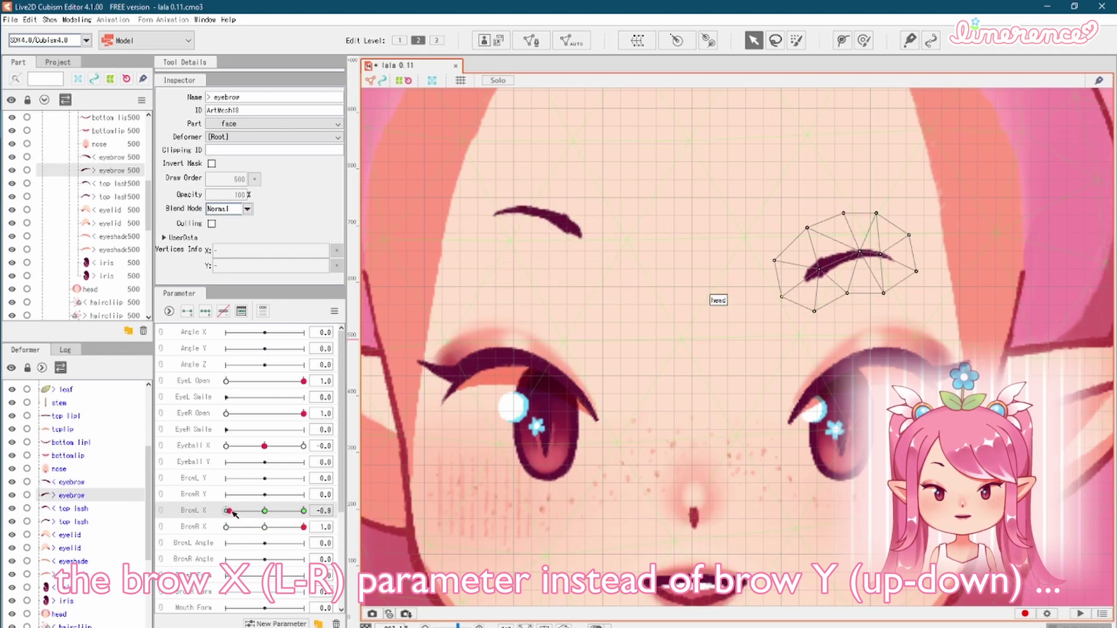
right_click(823, 177)
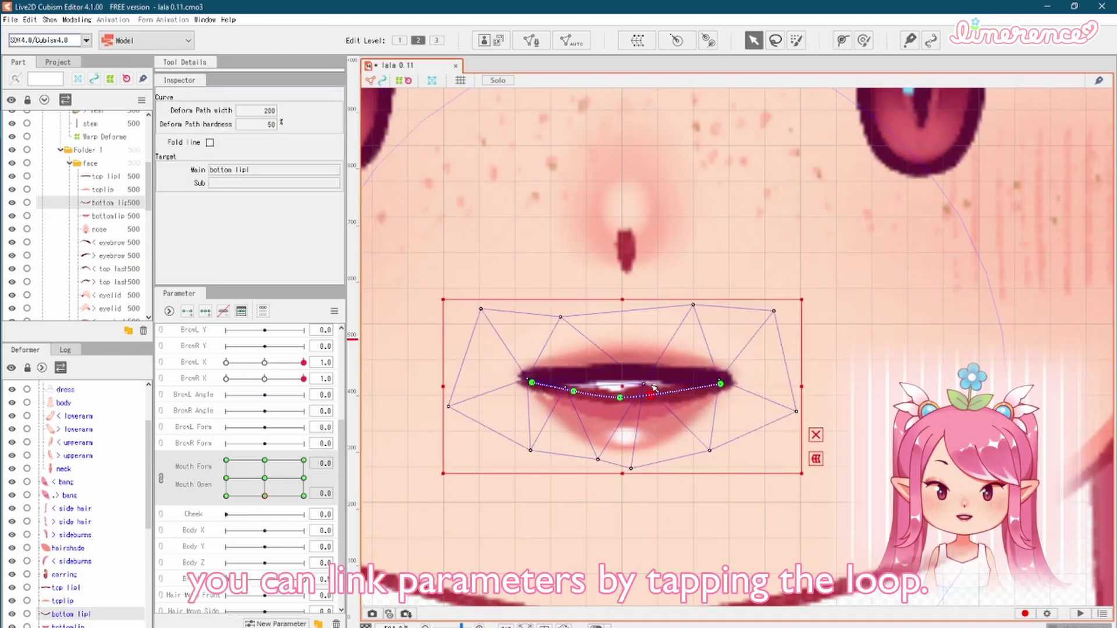
Scroll up through the parameters panel.
scroll(766, 513, up, 5)
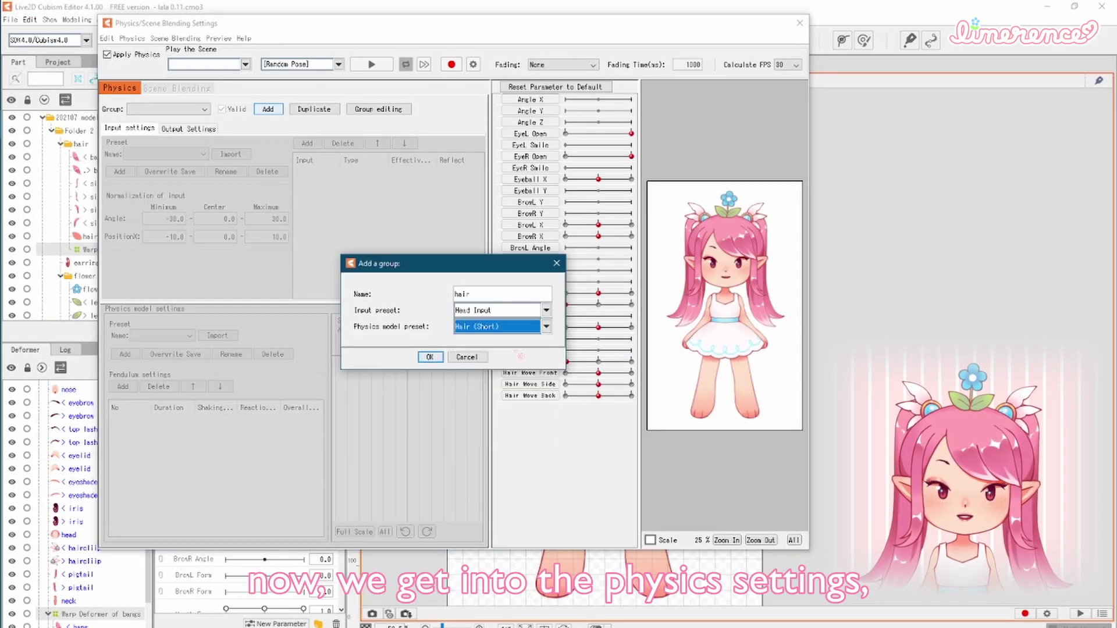
Add physics groups hair, hair2 with Hair (Long), and hair3 with Hair (Double Pendulum).
click(429, 356)
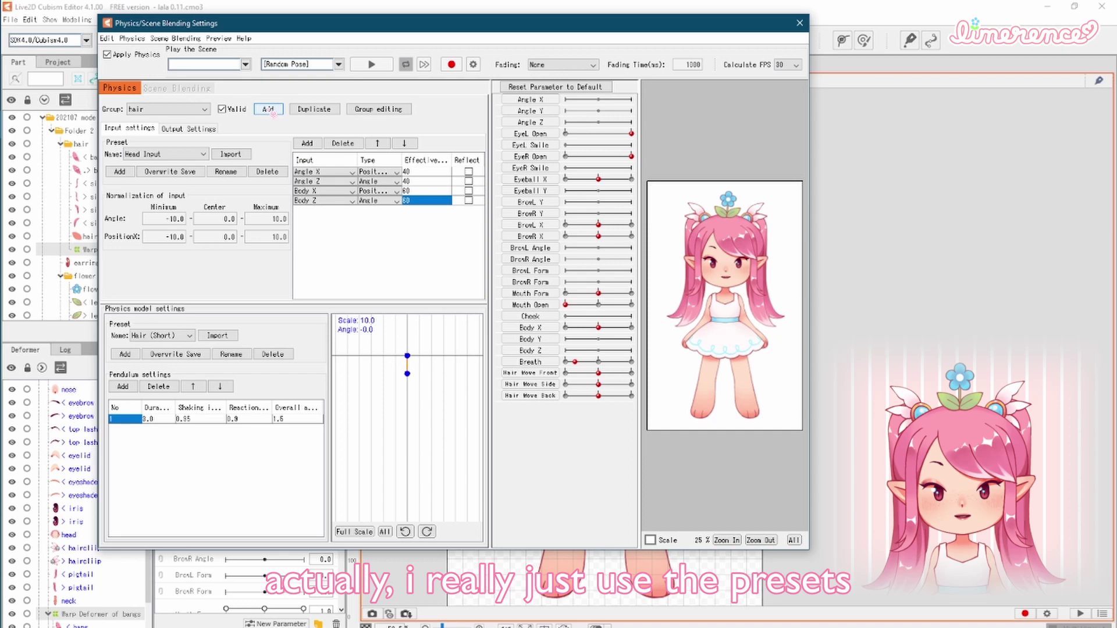
click(268, 109)
click(504, 357)
click(429, 357)
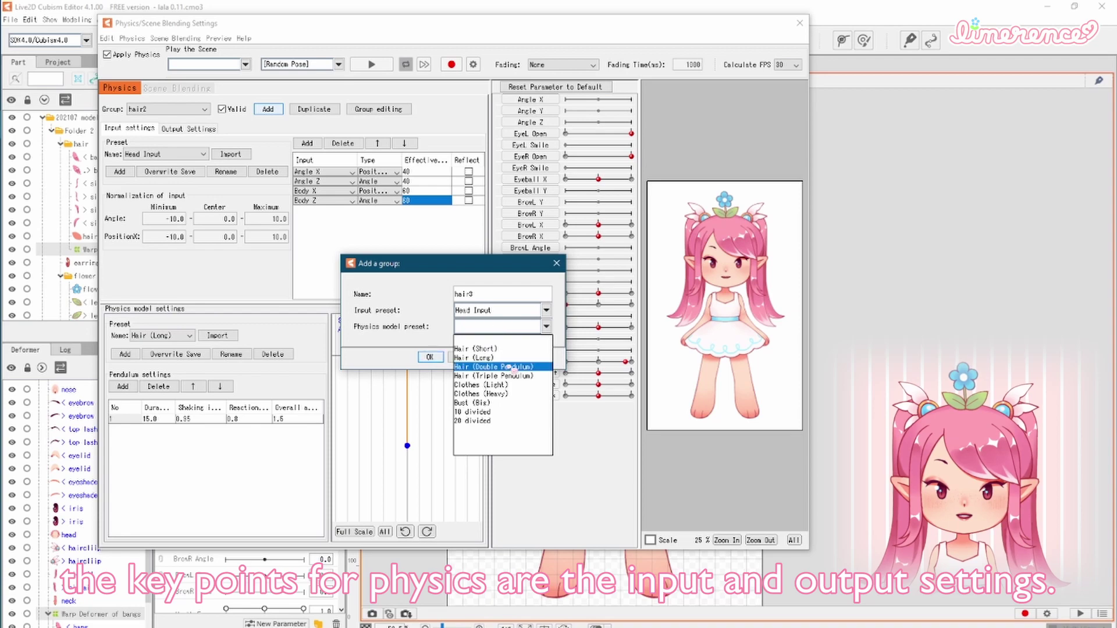
click(512, 367)
click(429, 356)
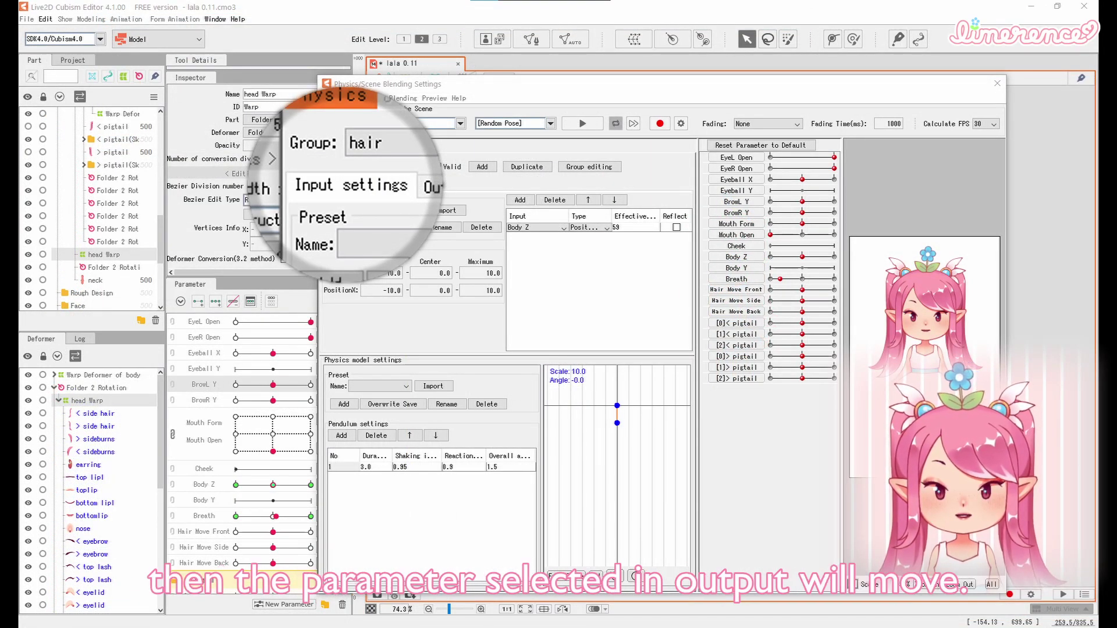
click(406, 185)
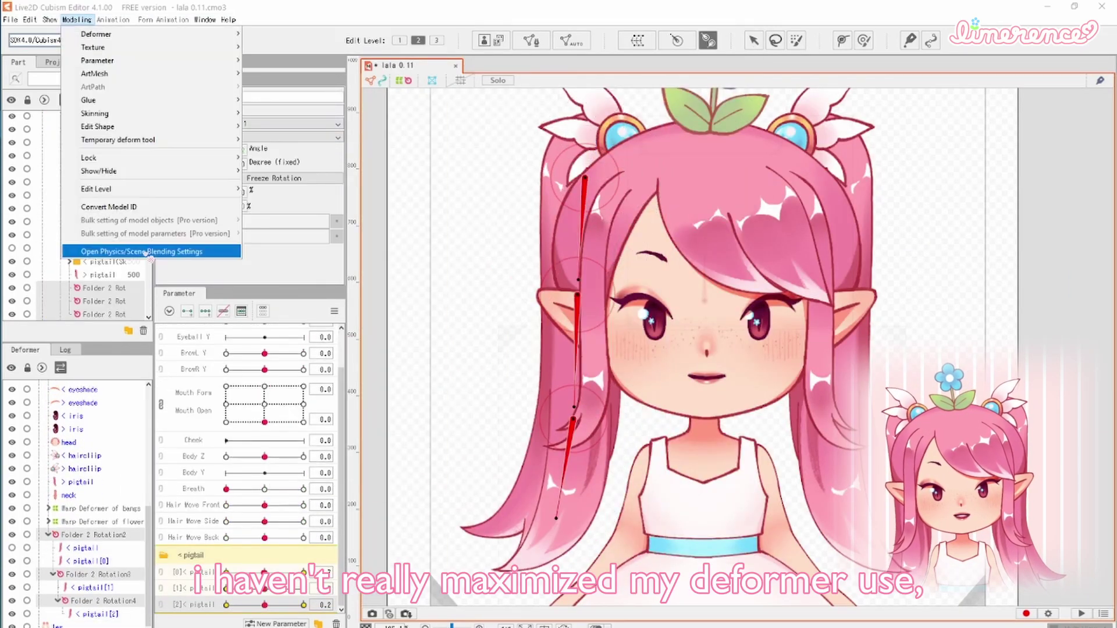
Edit the second pendulum's shaking value, then bring up the hair4 group's output settings.
click(150, 247)
double_click(137, 434)
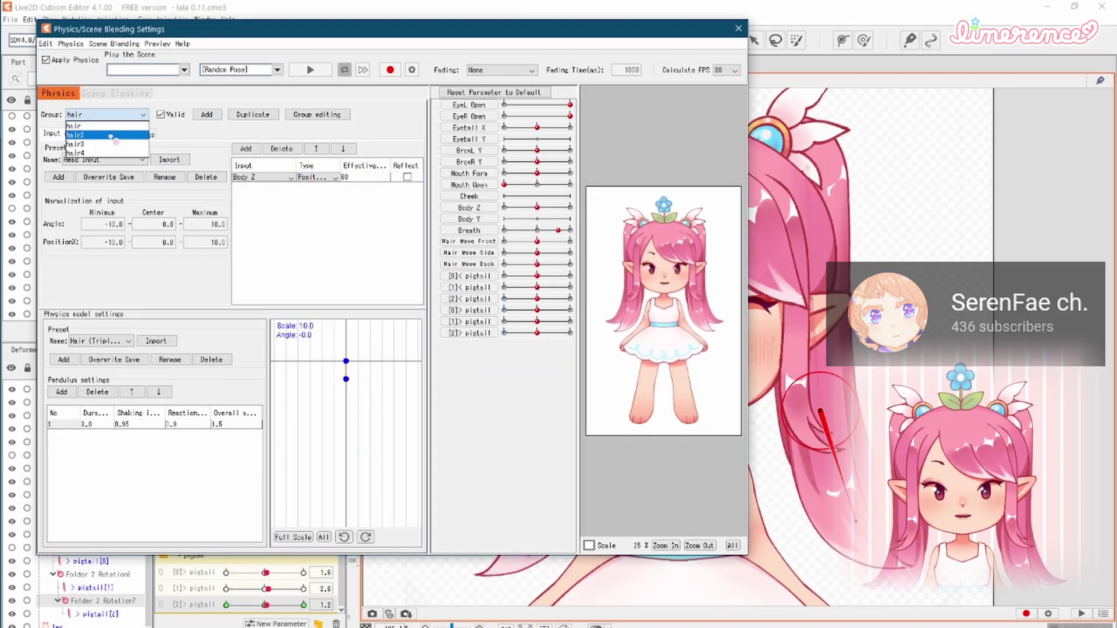
click(317, 177)
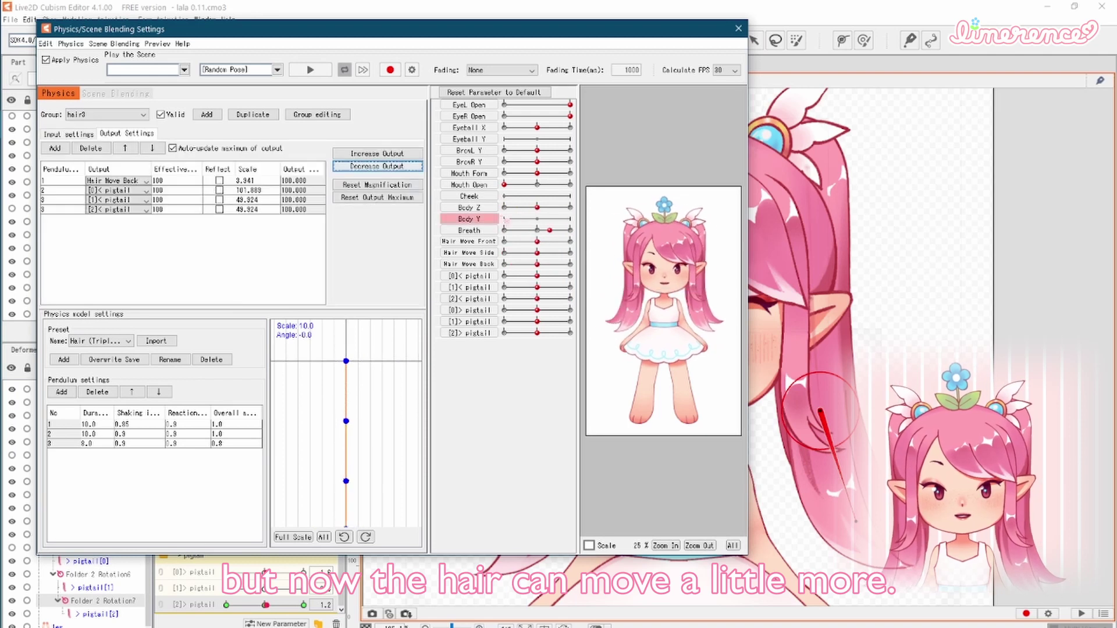
click(125, 114)
click(75, 153)
click(368, 198)
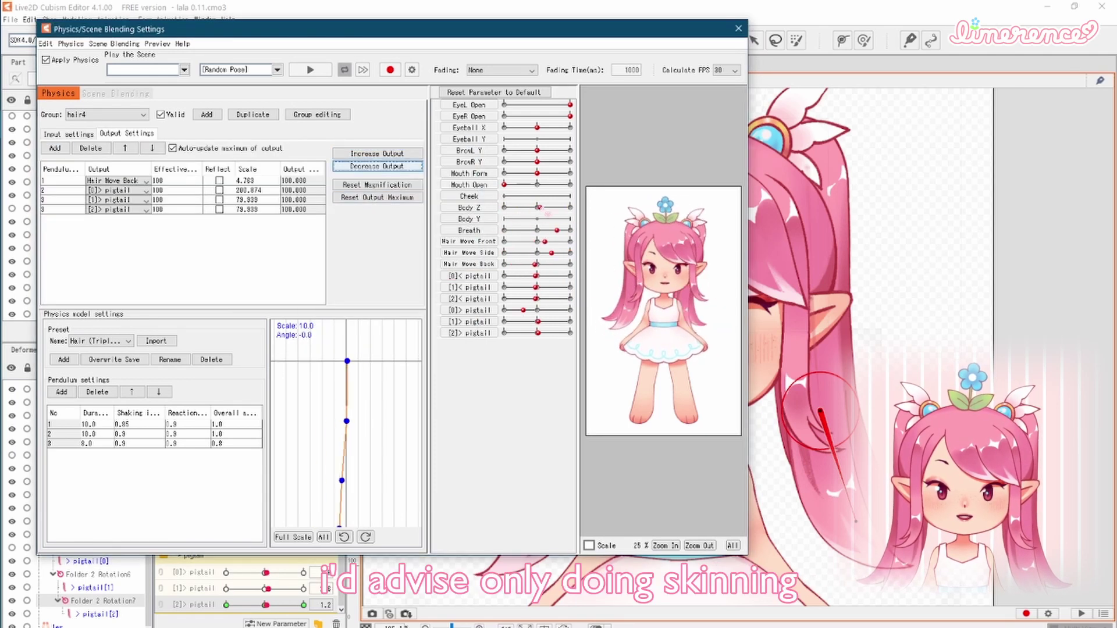